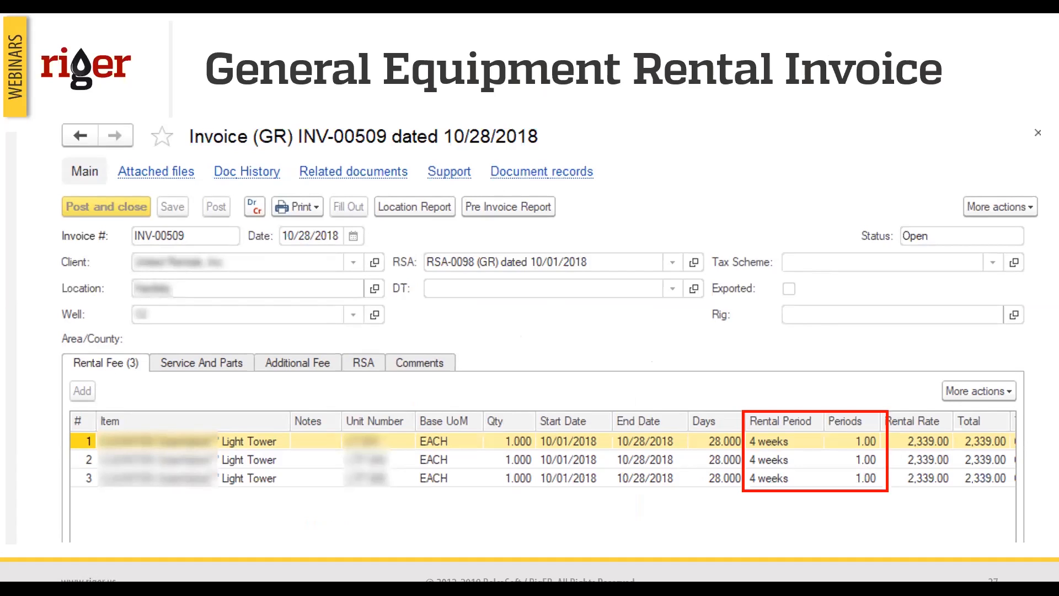
pyautogui.press('Right')
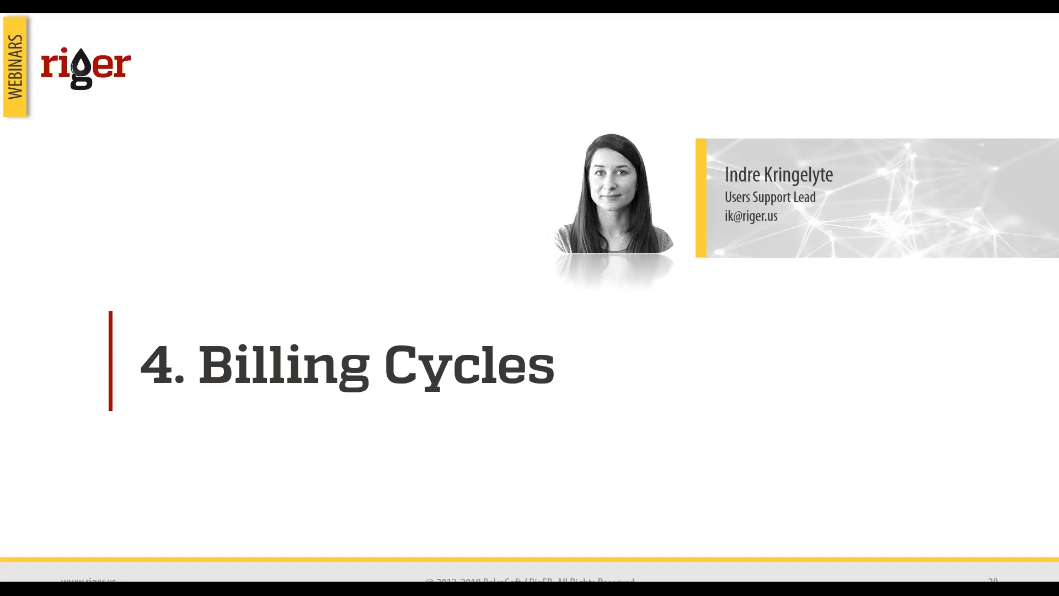
pyautogui.press('Right')
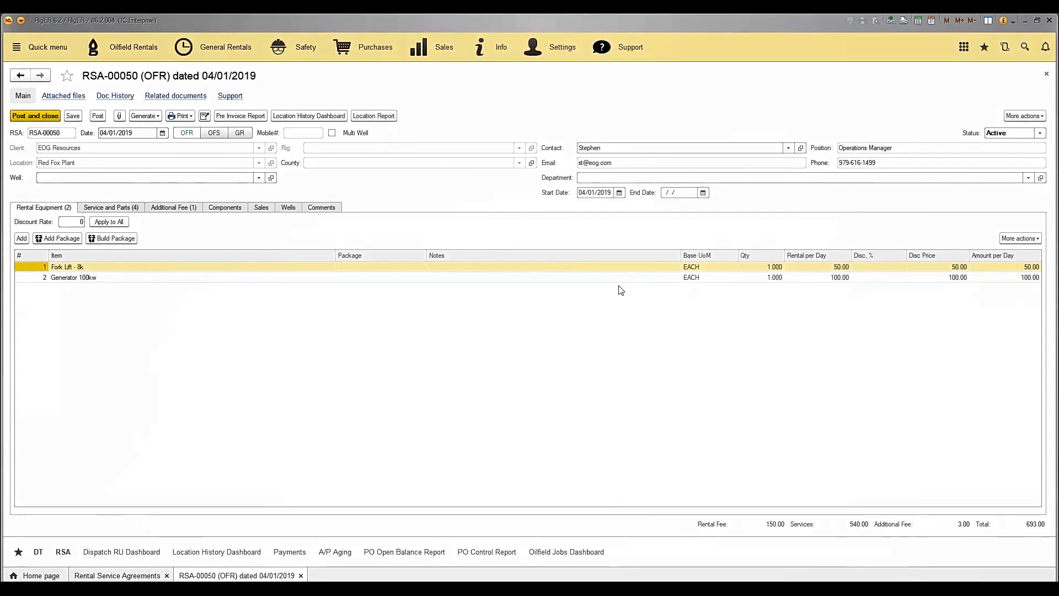
# Check the rental service agreement's billing cycle, and generate a rental invoice from the agreement dated 04/30/2019.
pyautogui.click(264, 211)
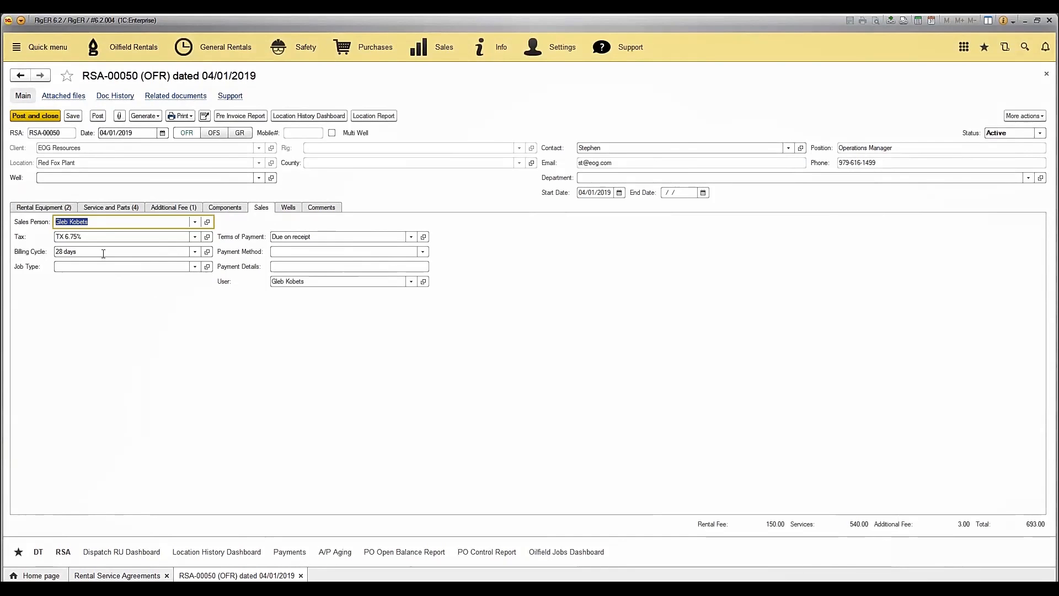
pyautogui.click(64, 209)
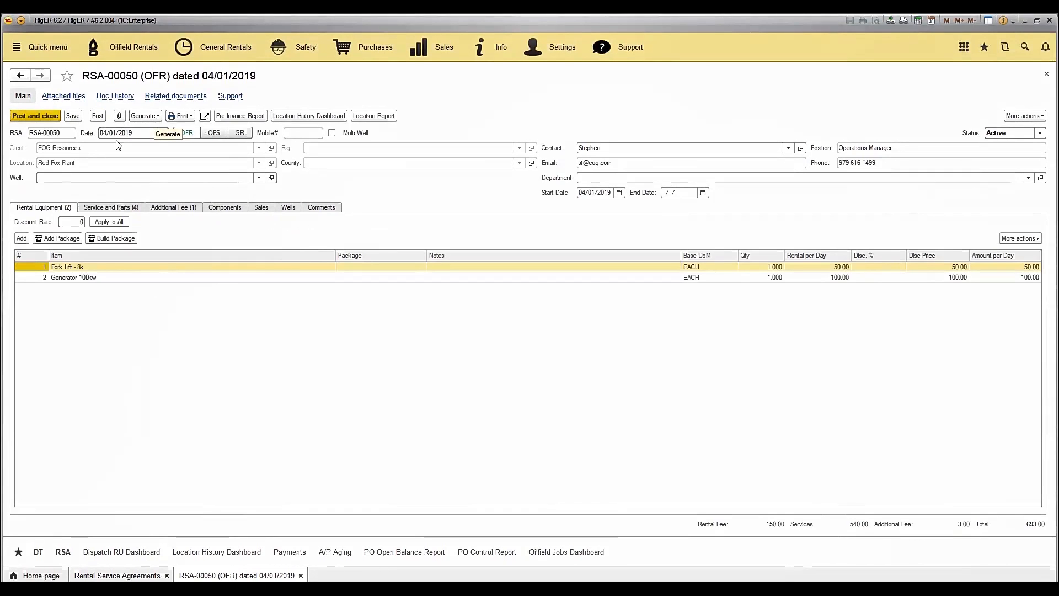
pyautogui.click(158, 117)
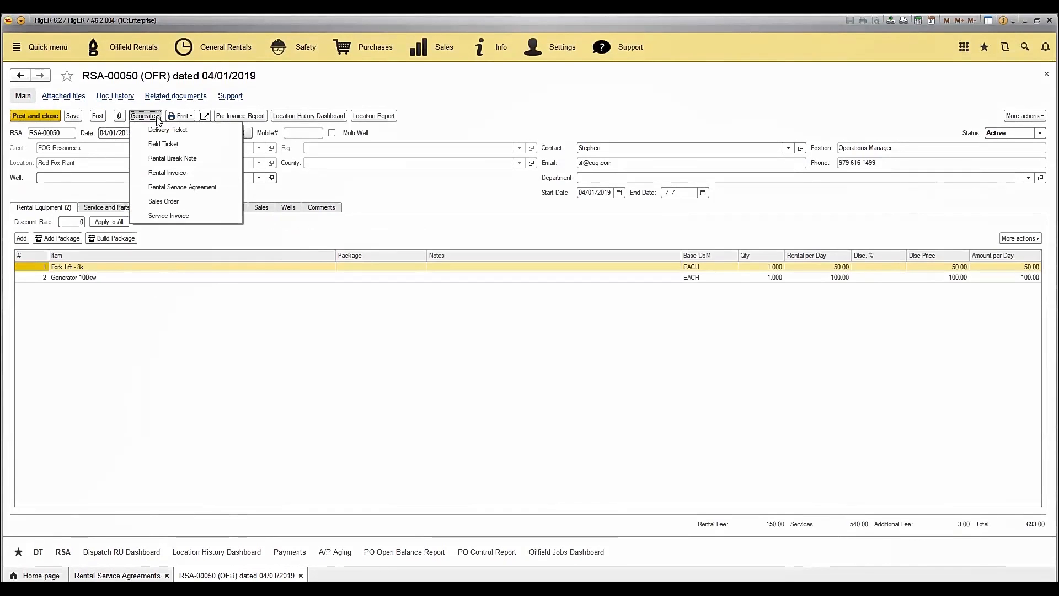
pyautogui.click(172, 173)
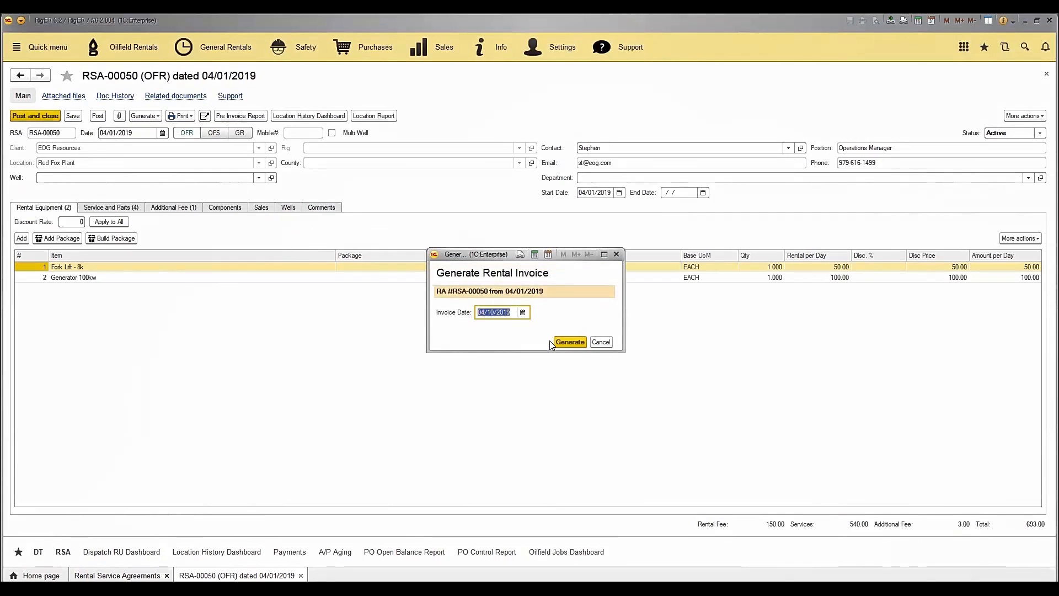
pyautogui.click(524, 312)
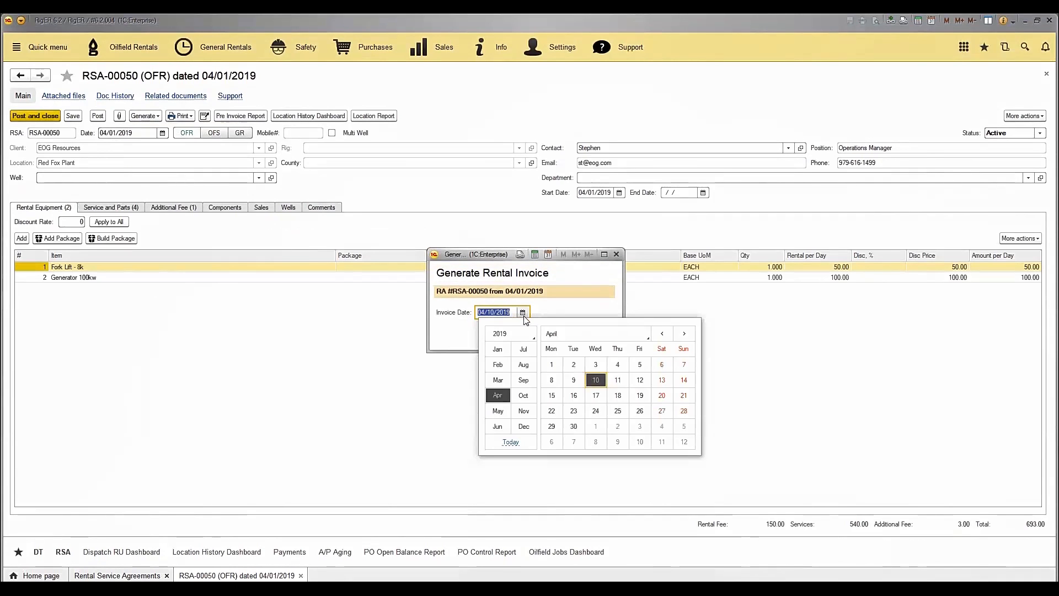
pyautogui.click(574, 426)
pyautogui.click(566, 342)
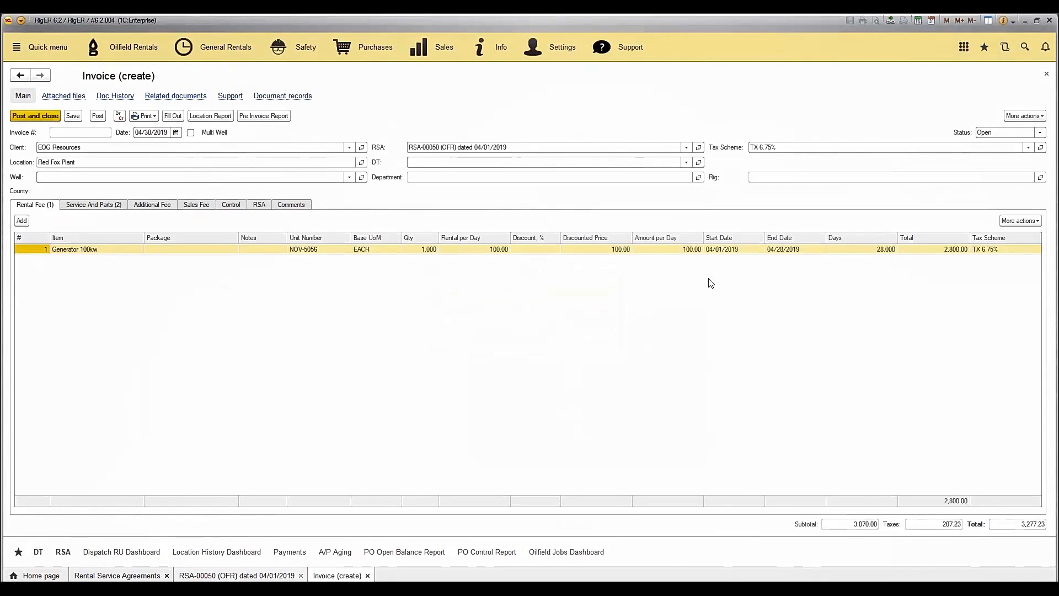
# Check the billed days on the generator line, and post and close the 04/30/2019 invoice.
pyautogui.click(866, 250)
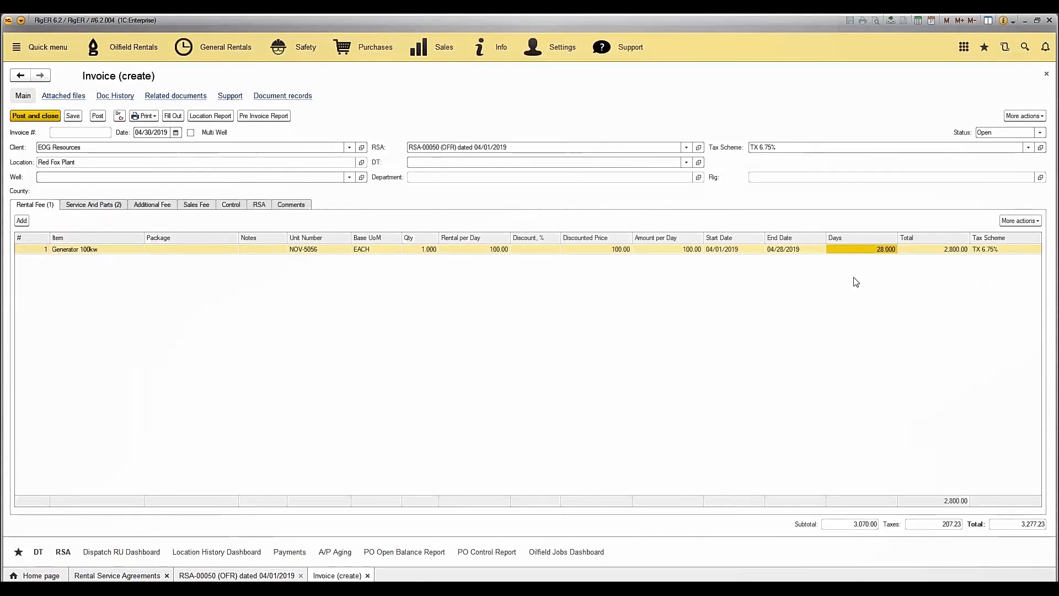
pyautogui.click(119, 118)
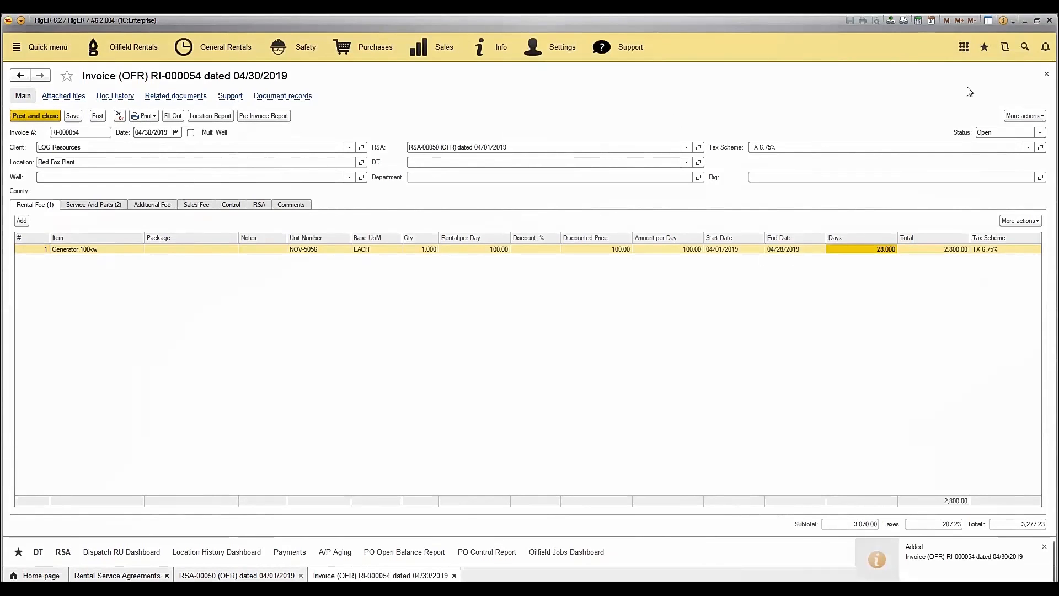
pyautogui.click(1046, 74)
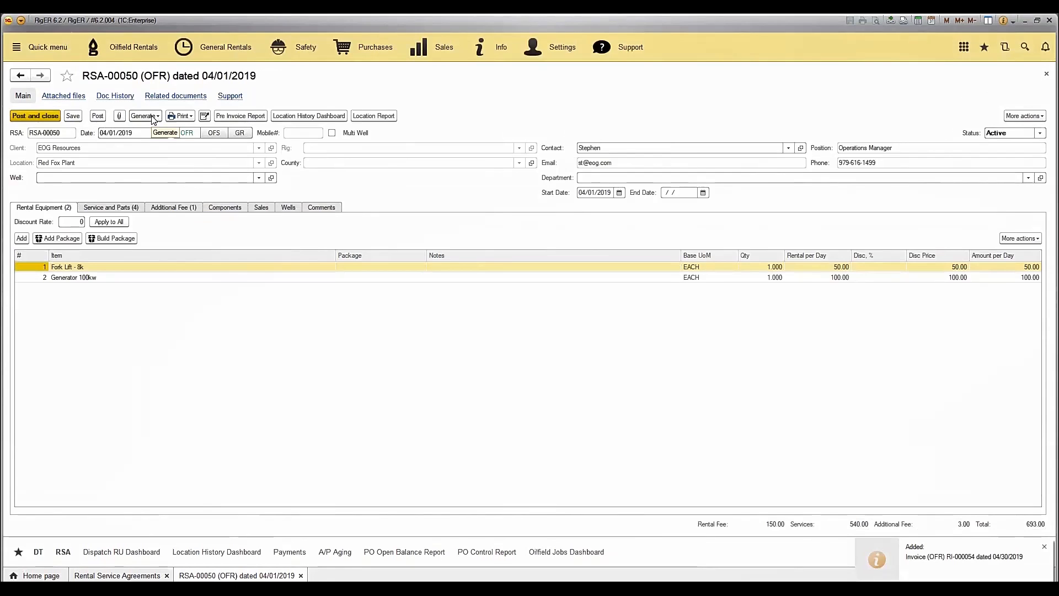
# Generate another rental invoice from the same rental service agreement, with the invoice date 05/30/2019.
pyautogui.click(154, 117)
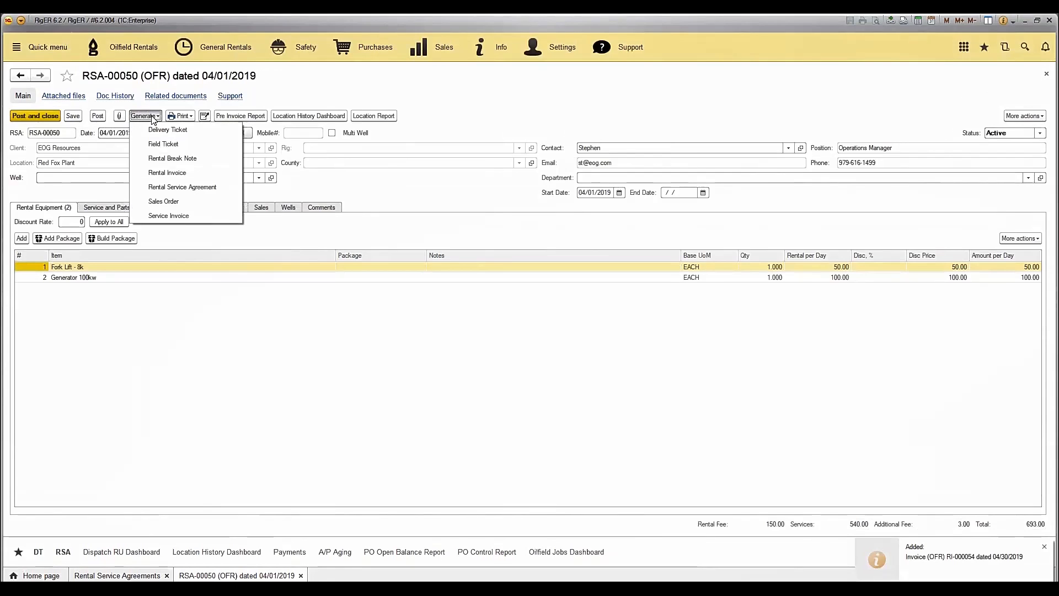
pyautogui.click(191, 173)
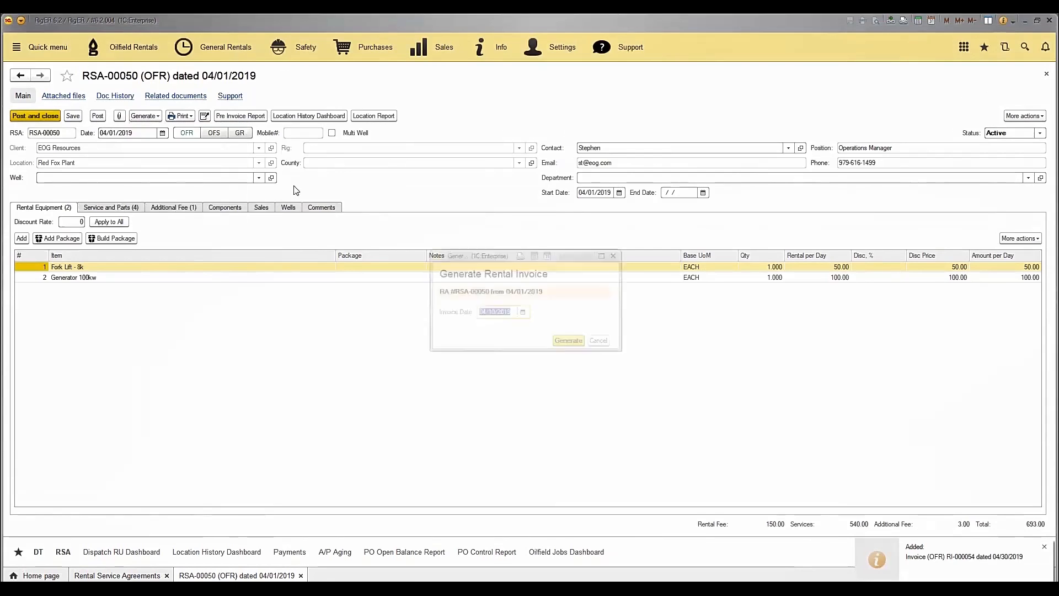
pyautogui.click(523, 313)
pyautogui.click(684, 333)
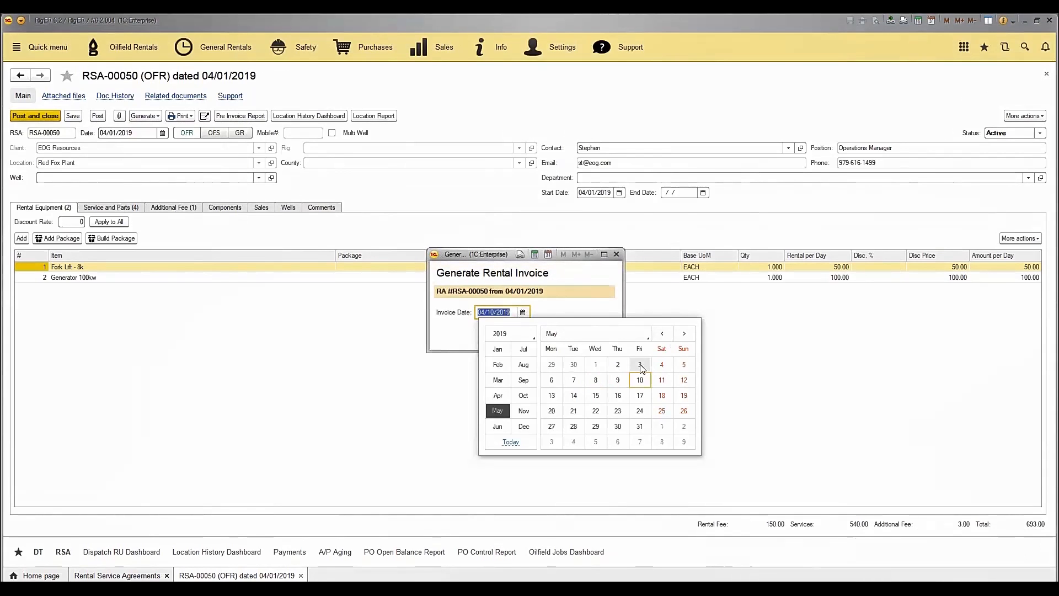
pyautogui.click(618, 427)
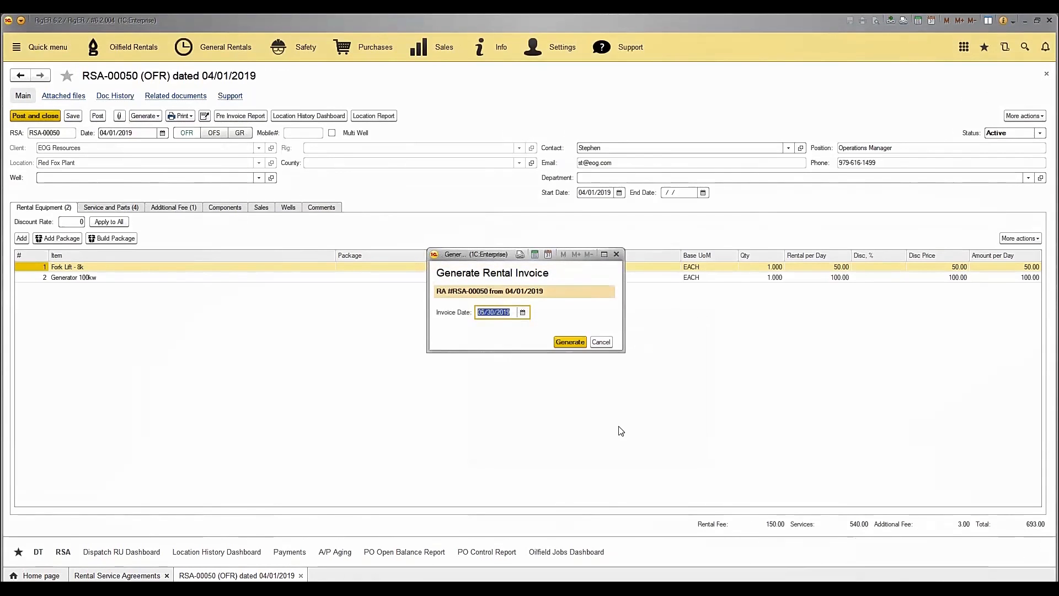
pyautogui.click(571, 343)
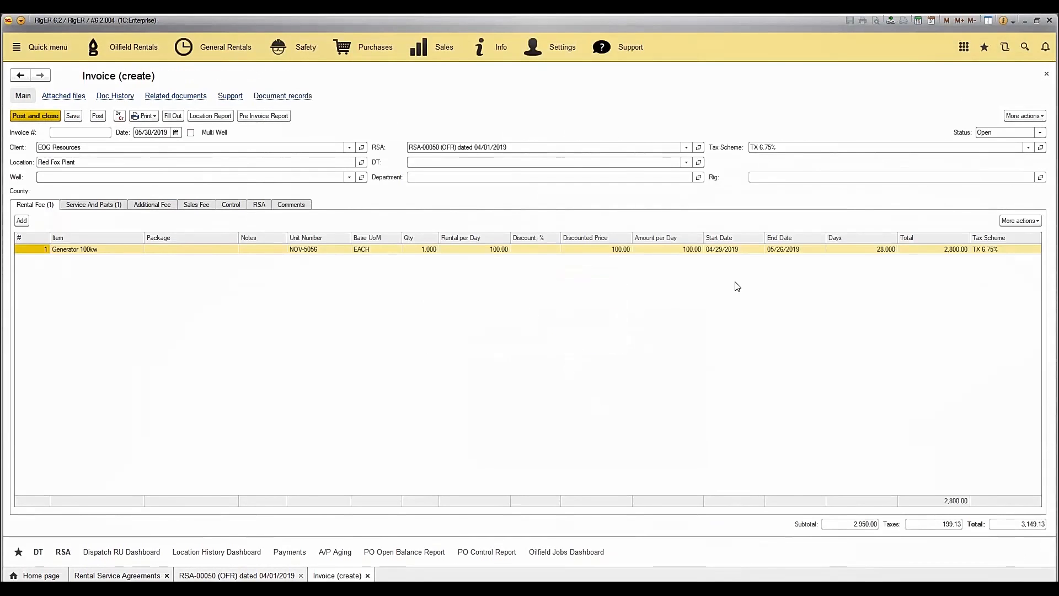
# Check the start date, end date and billed days of the Generator 100kw line on the new invoice.
pyautogui.click(734, 251)
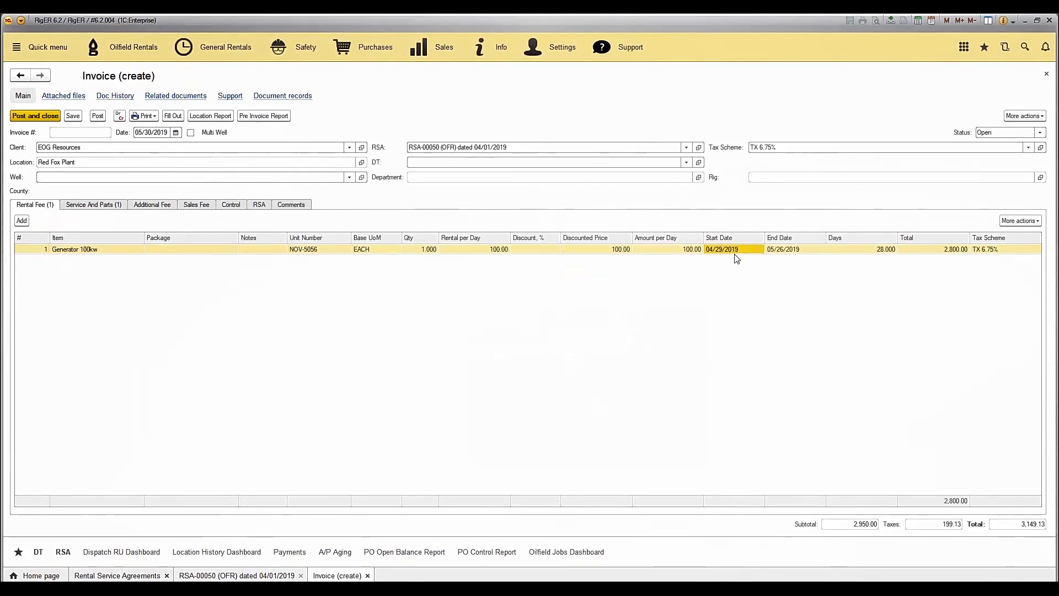
pyautogui.click(779, 252)
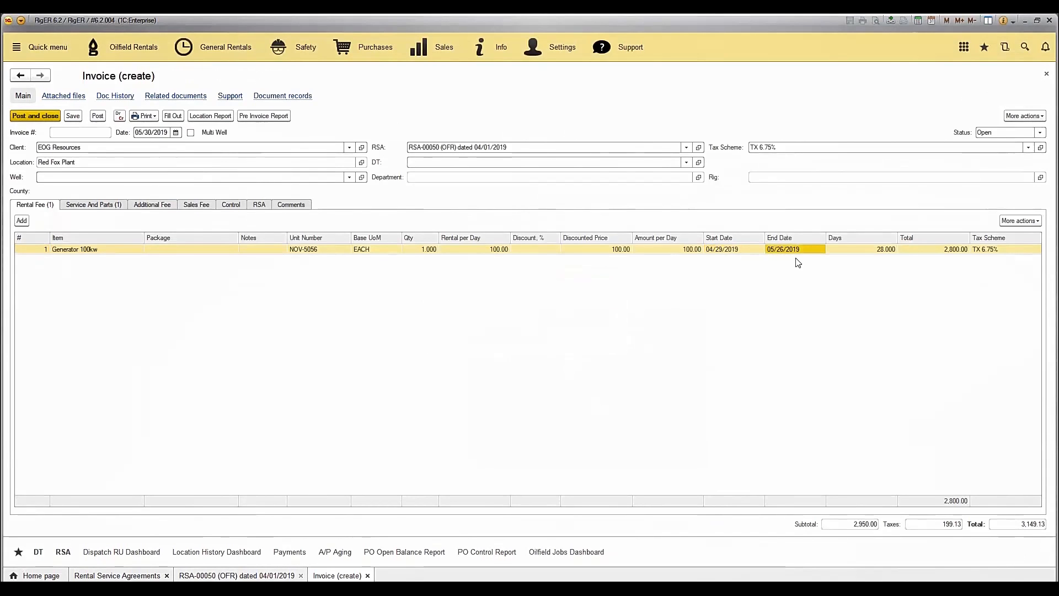
pyautogui.click(858, 251)
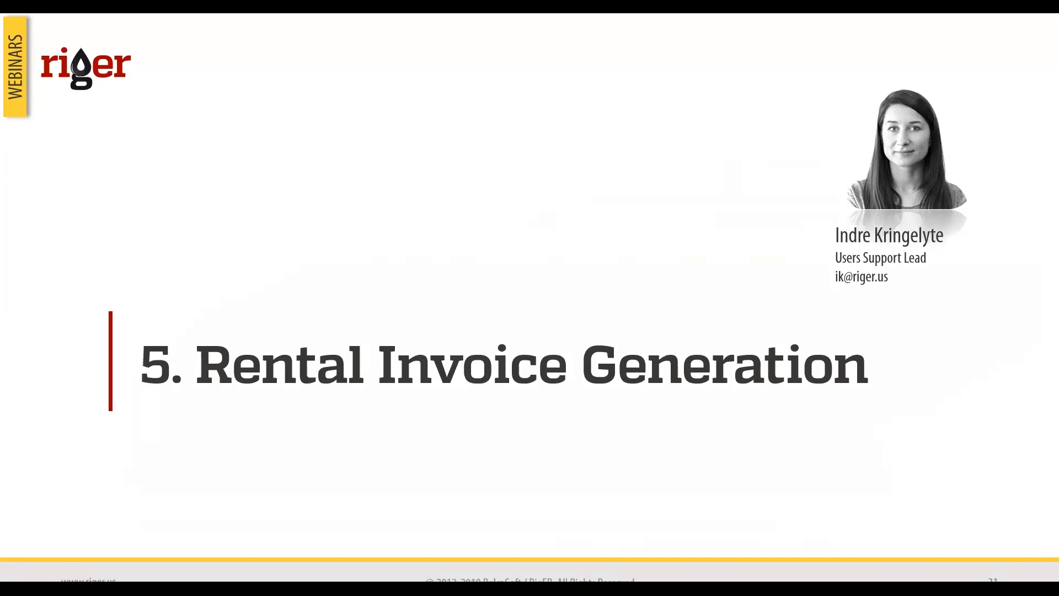
pyautogui.press('Right')
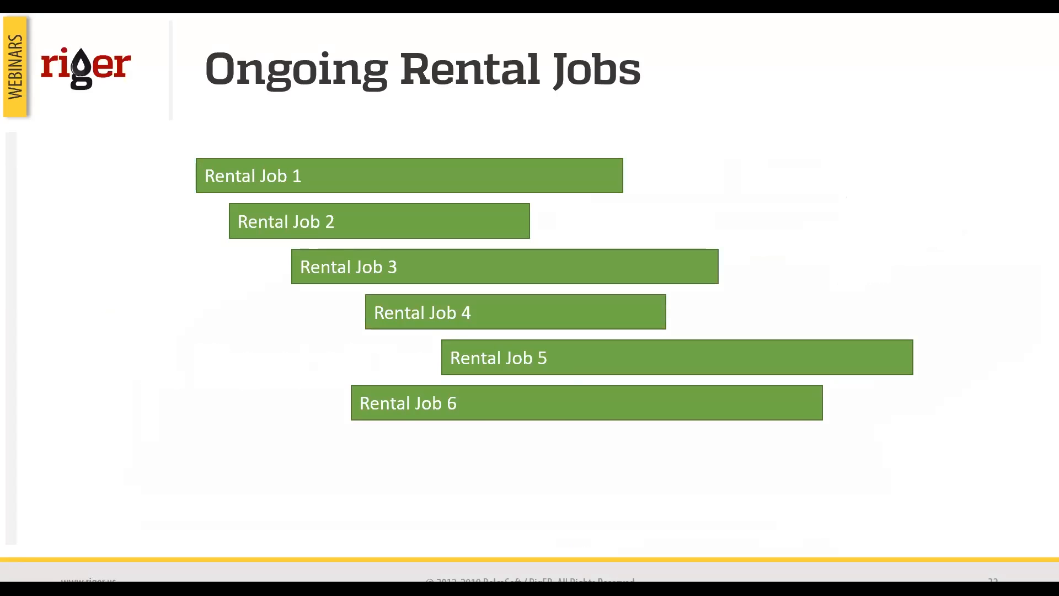
pyautogui.press('Right')
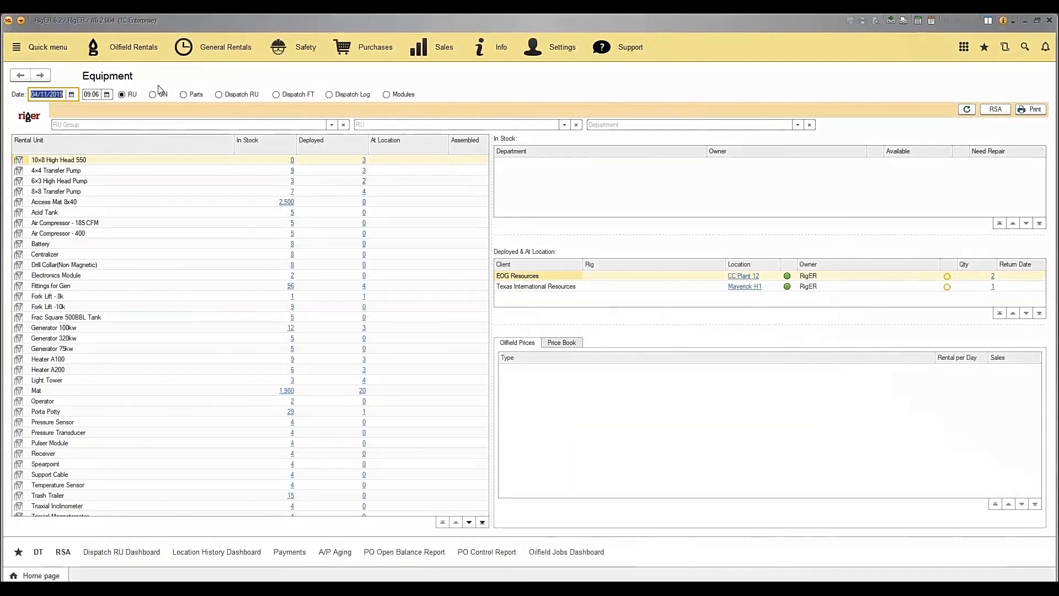
# Create a new Rental Invoices Generation document for oilfield rentals and set its date to 2019-03-31.
pyautogui.click(138, 55)
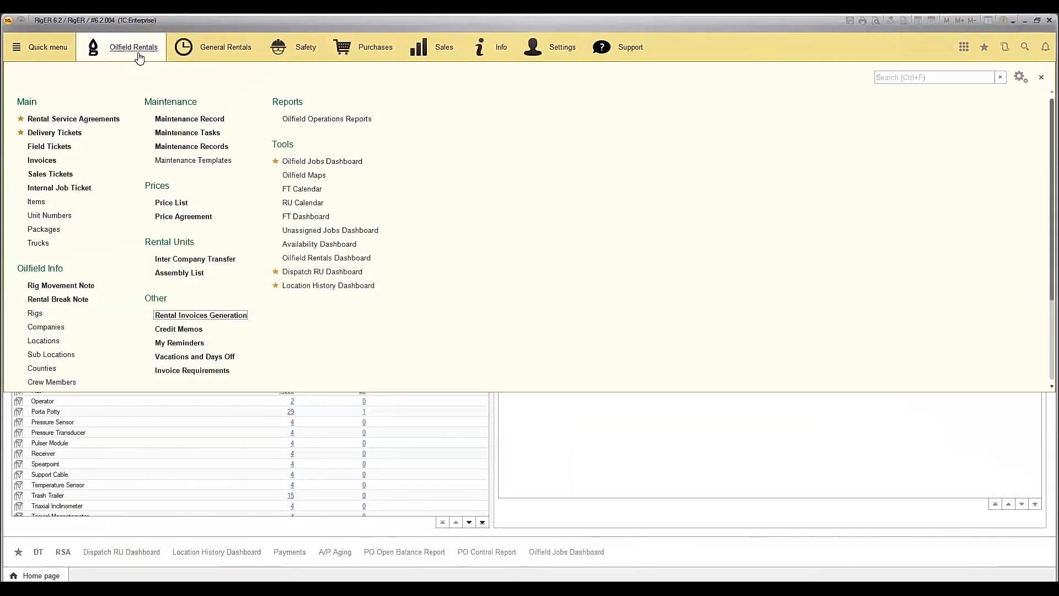
pyautogui.click(245, 317)
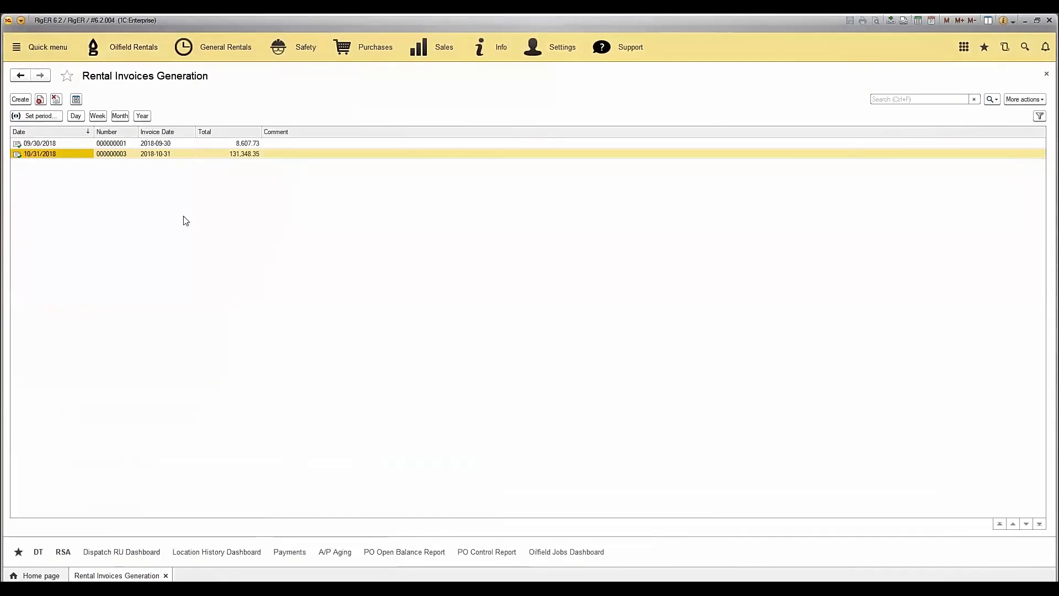
pyautogui.click(21, 100)
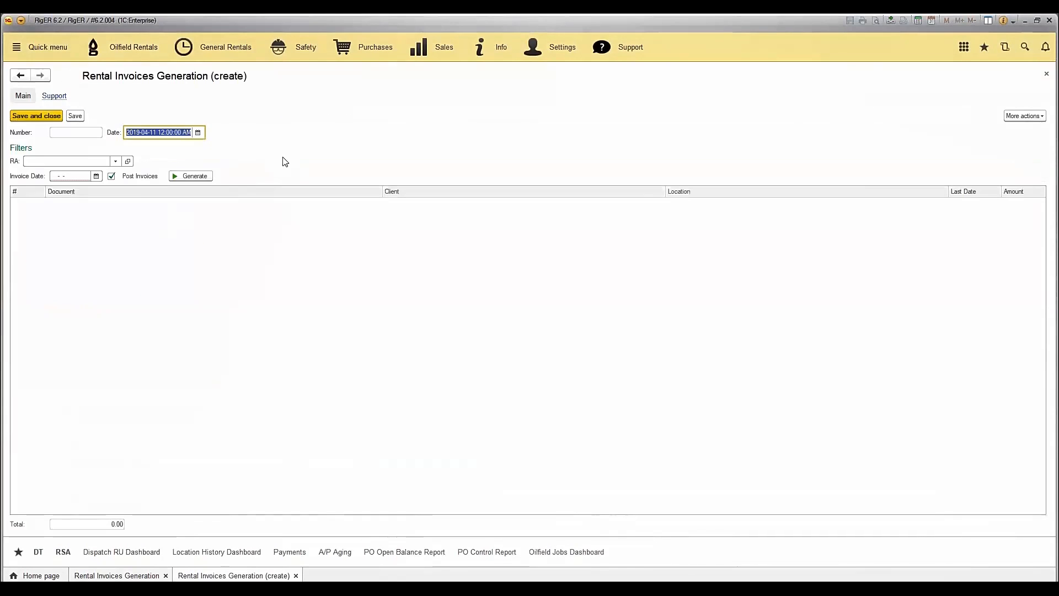
pyautogui.click(198, 134)
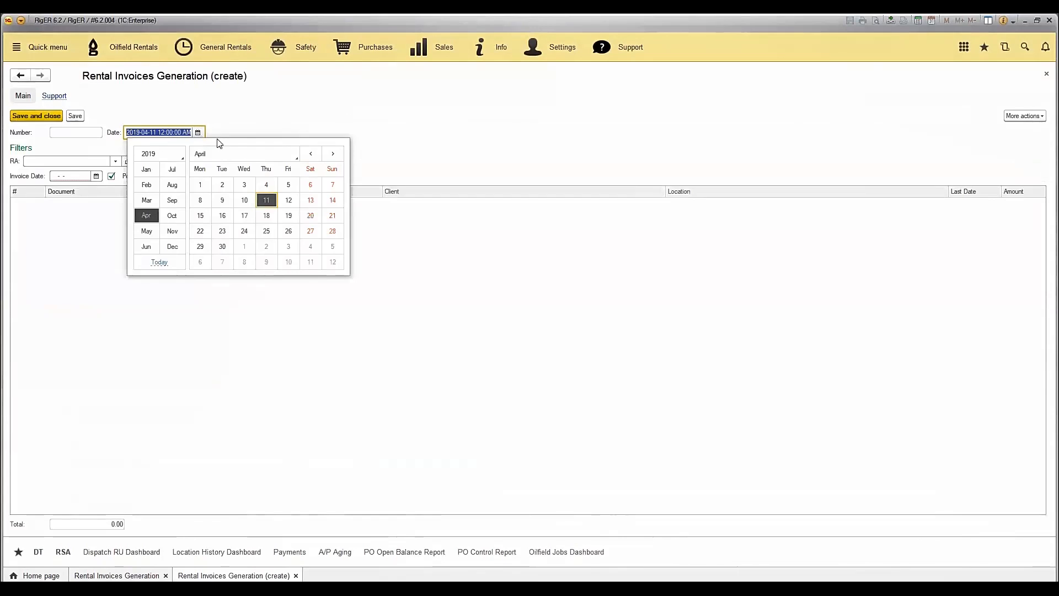
pyautogui.click(312, 154)
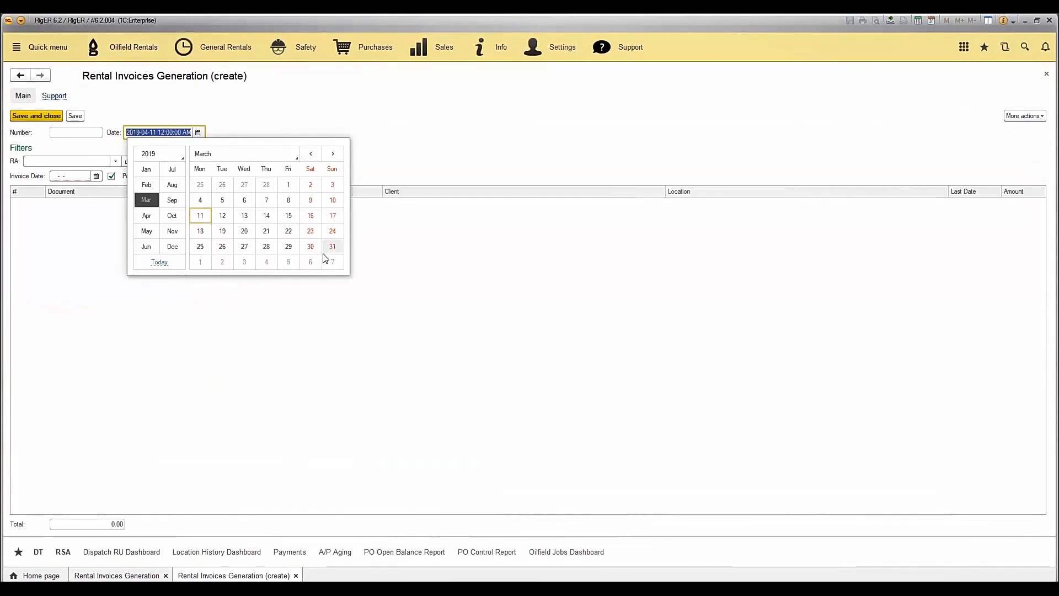
pyautogui.click(337, 249)
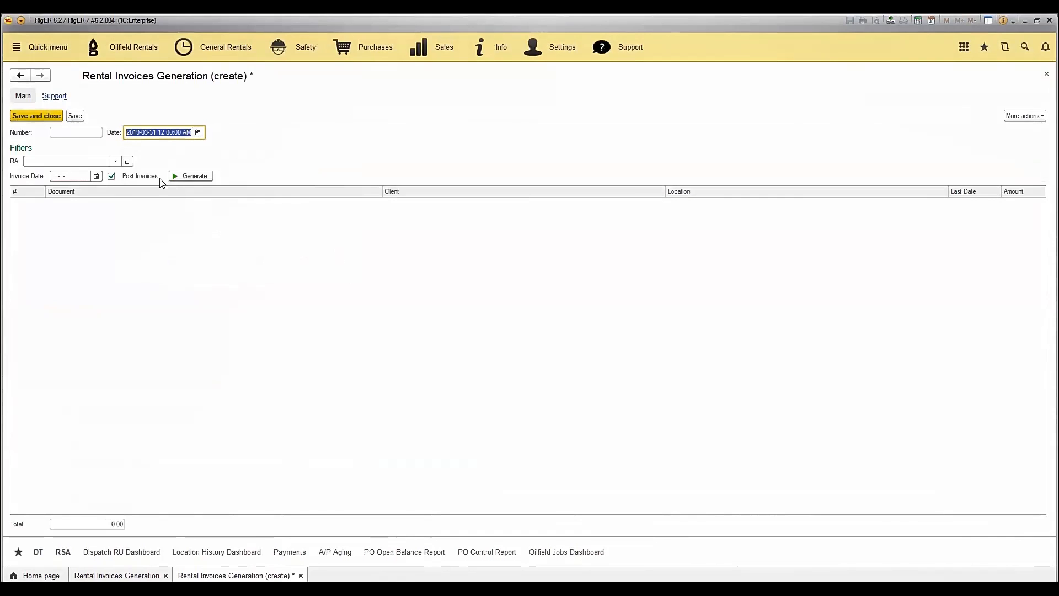
# Set the invoice date filter to 2019-03-31, keep Post Invoices enabled, and generate the rental invoices.
pyautogui.click(97, 176)
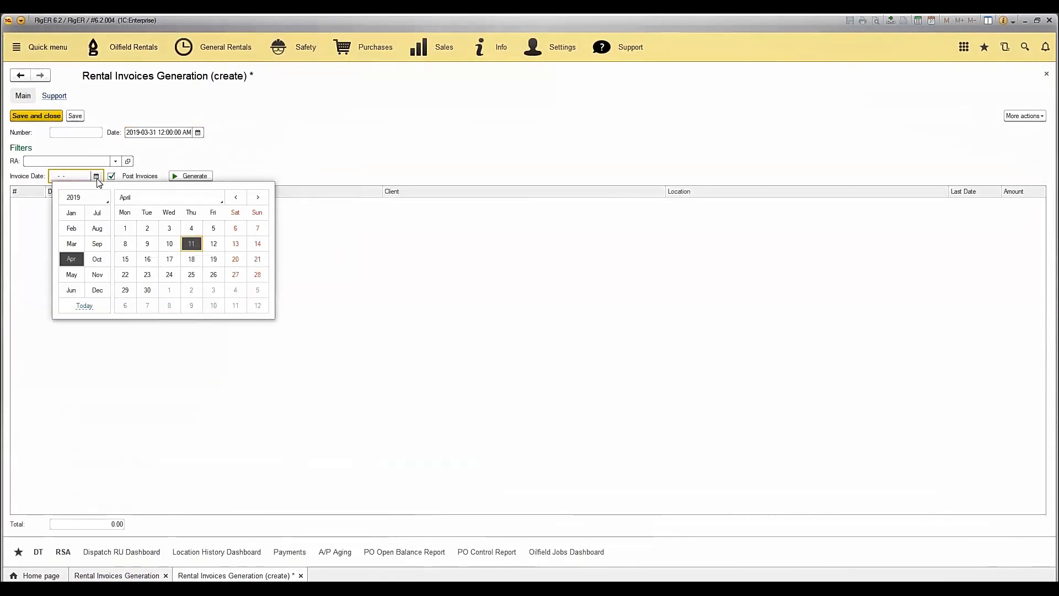
pyautogui.click(236, 197)
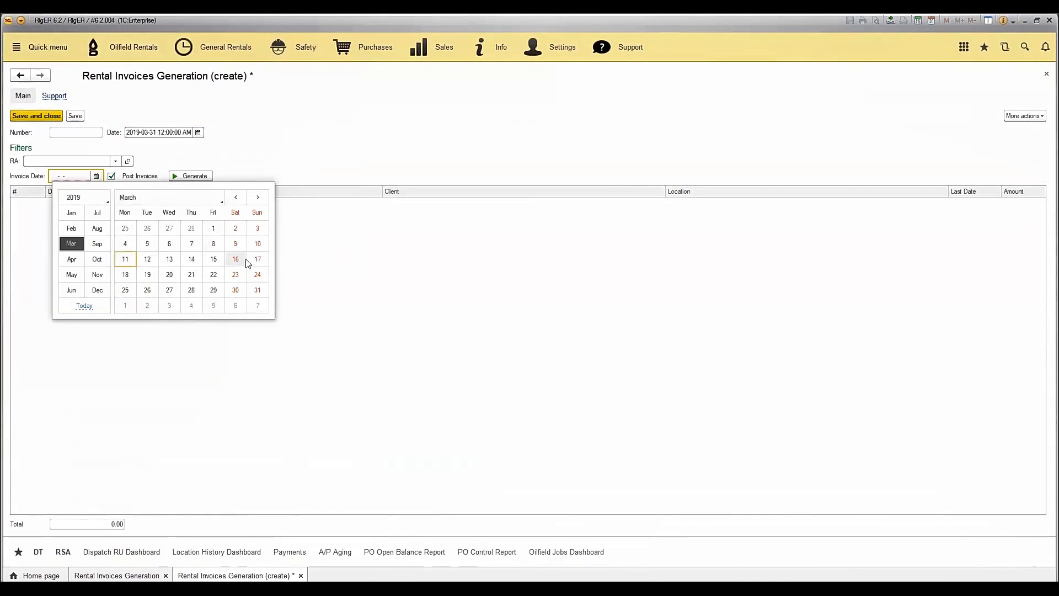
pyautogui.click(258, 290)
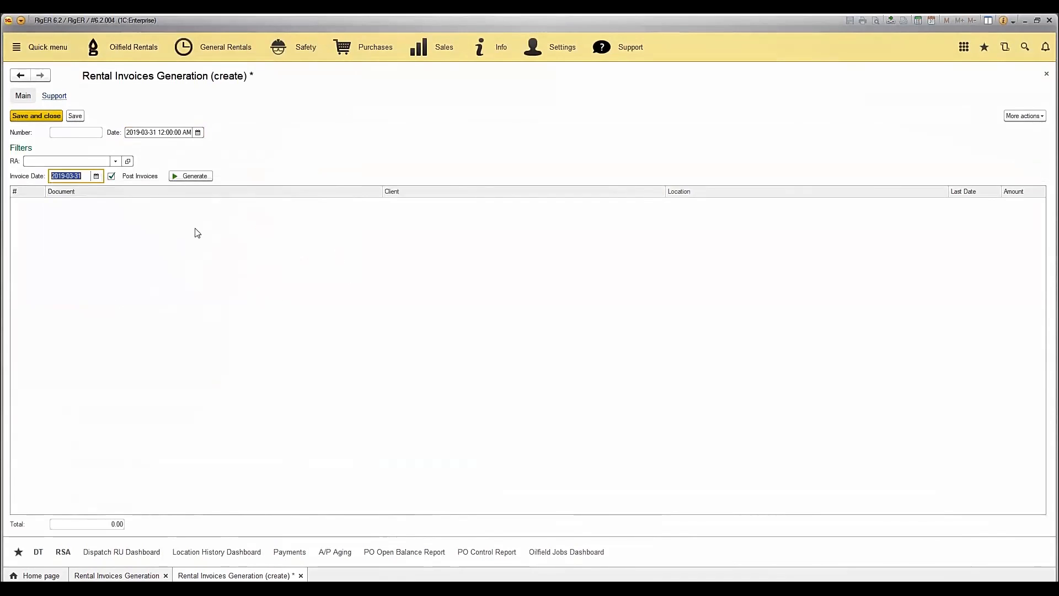
pyautogui.click(111, 176)
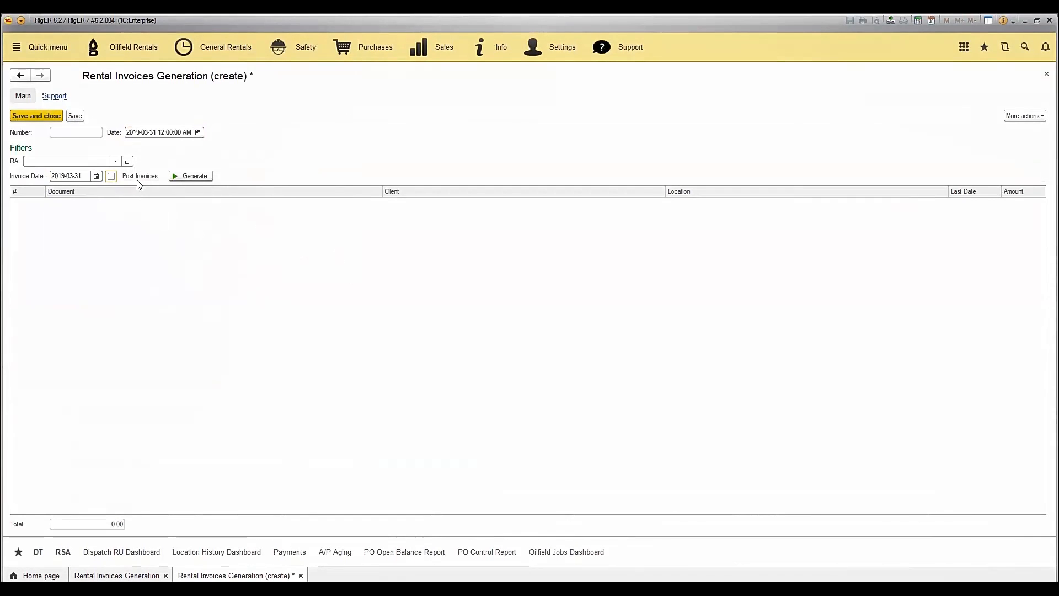
pyautogui.click(111, 177)
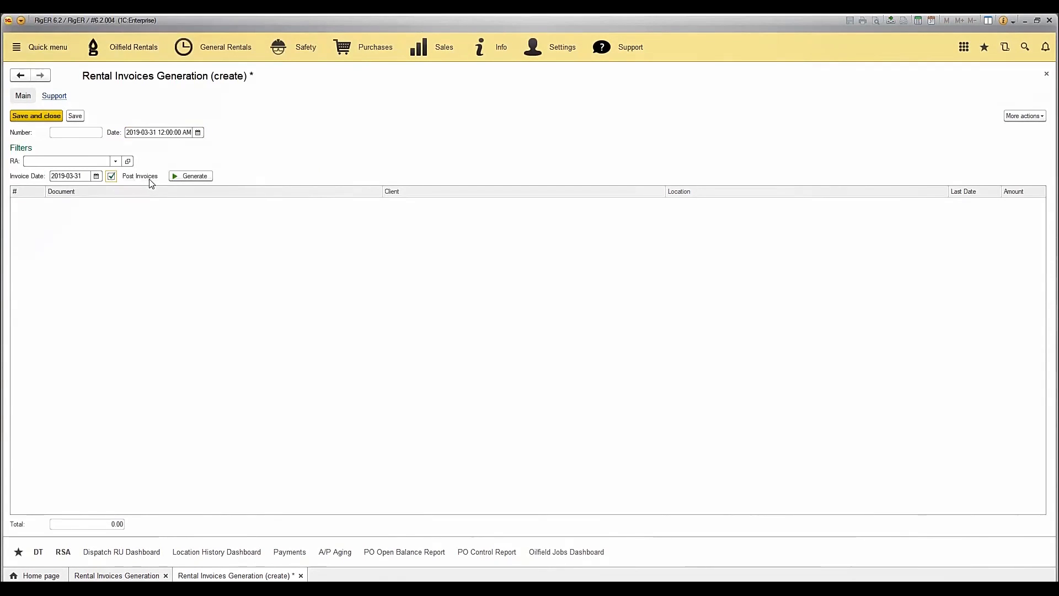
pyautogui.click(191, 177)
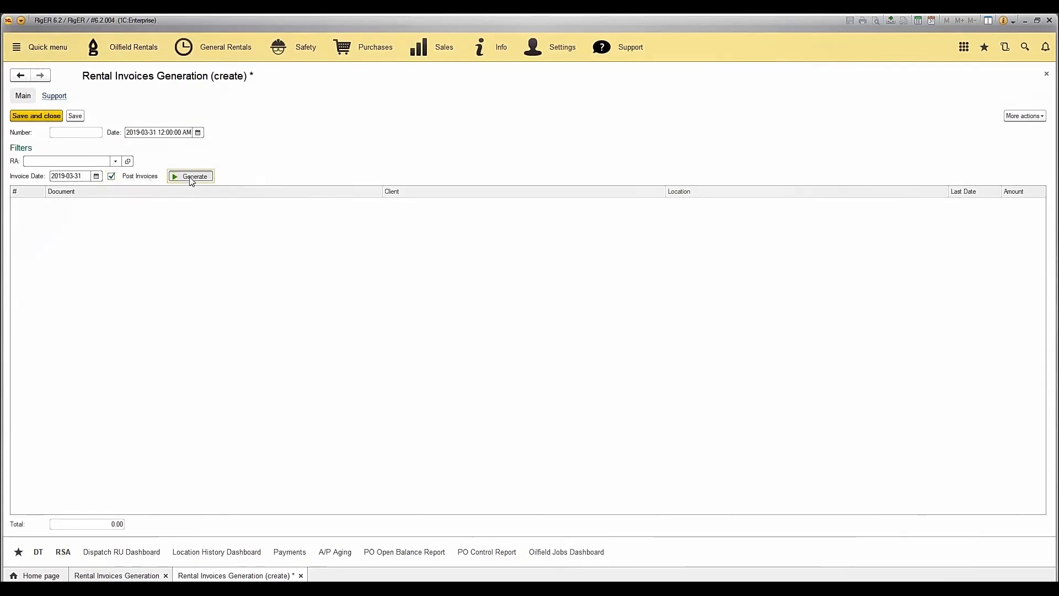